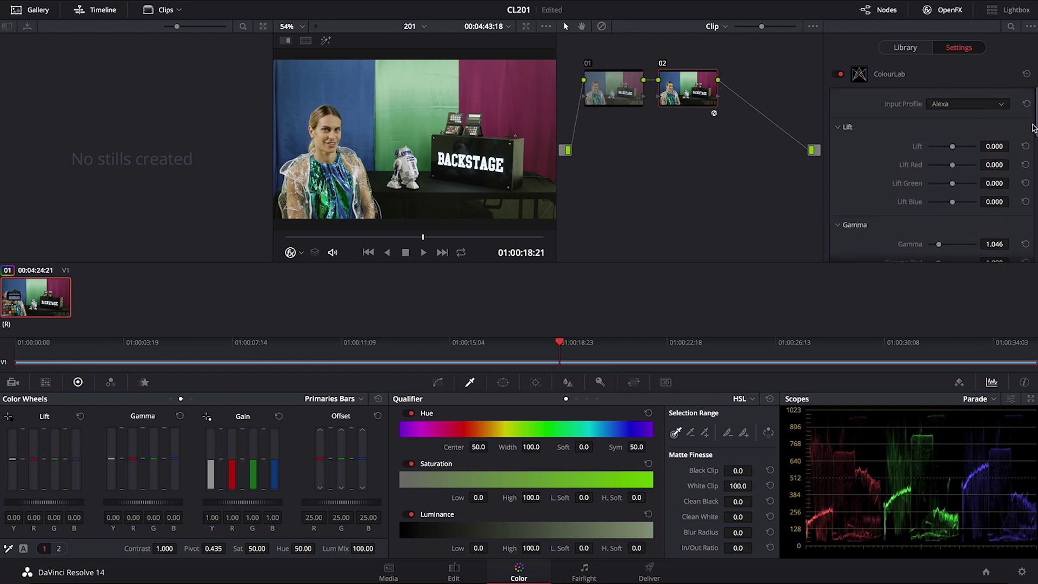
# Switch ColourLab's palette family to Fuji and apply the fuji 8553 stock
pyautogui.moveTo(1033, 127); pyautogui.dragTo(1030, 221)
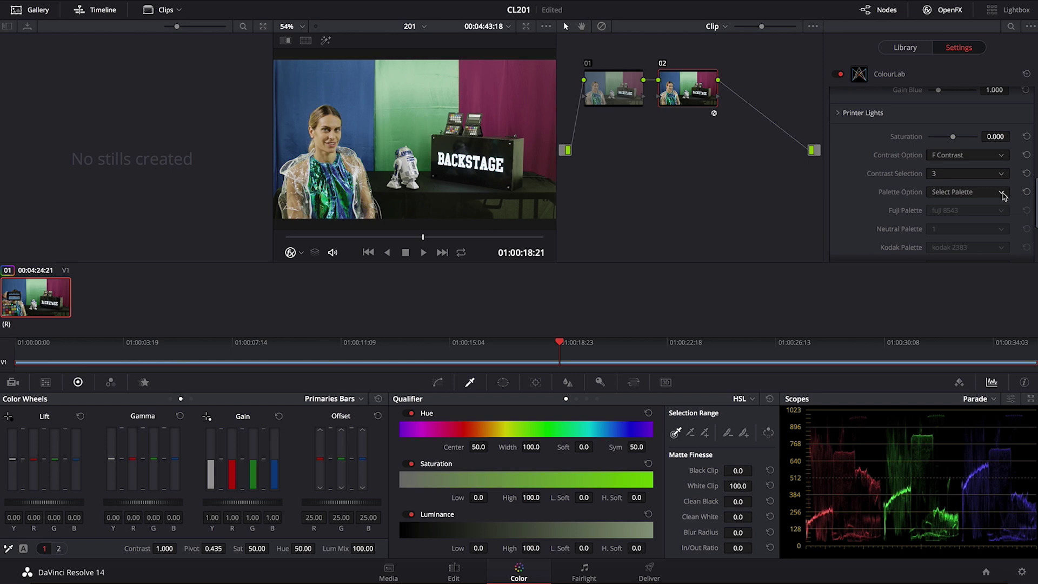
pyautogui.click(1002, 194)
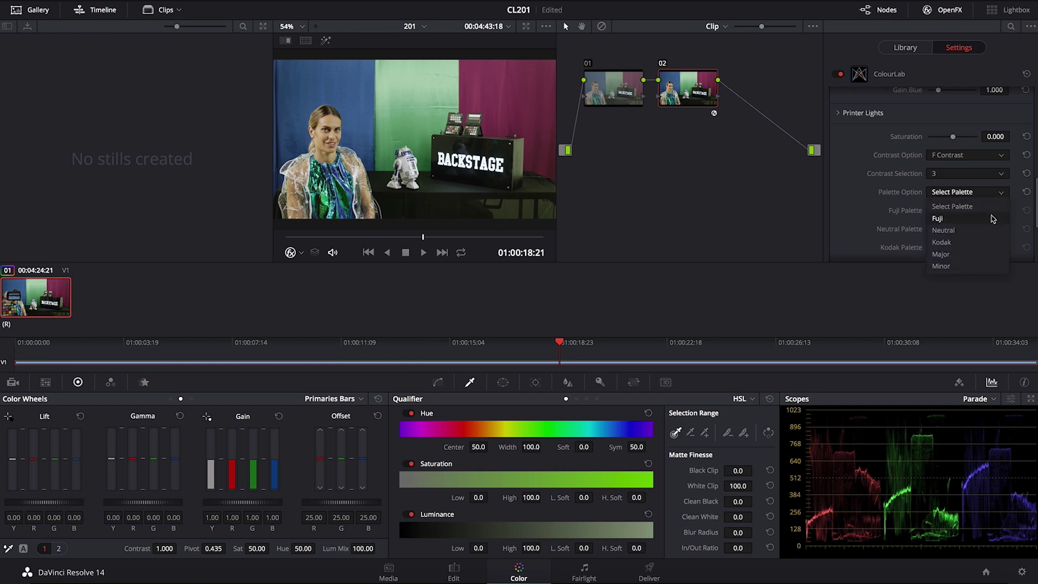
pyautogui.click(993, 219)
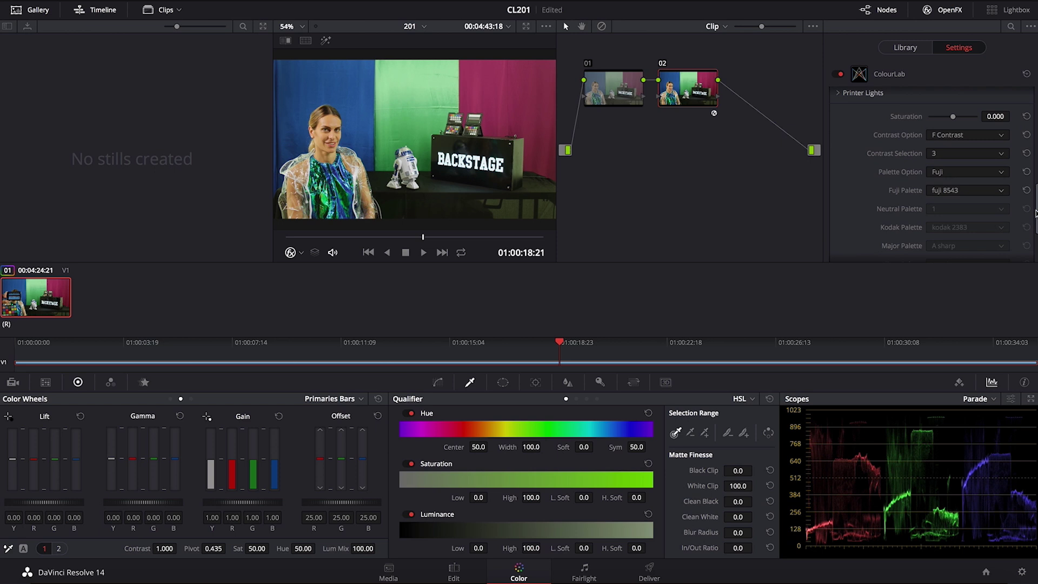
pyautogui.click(965, 196)
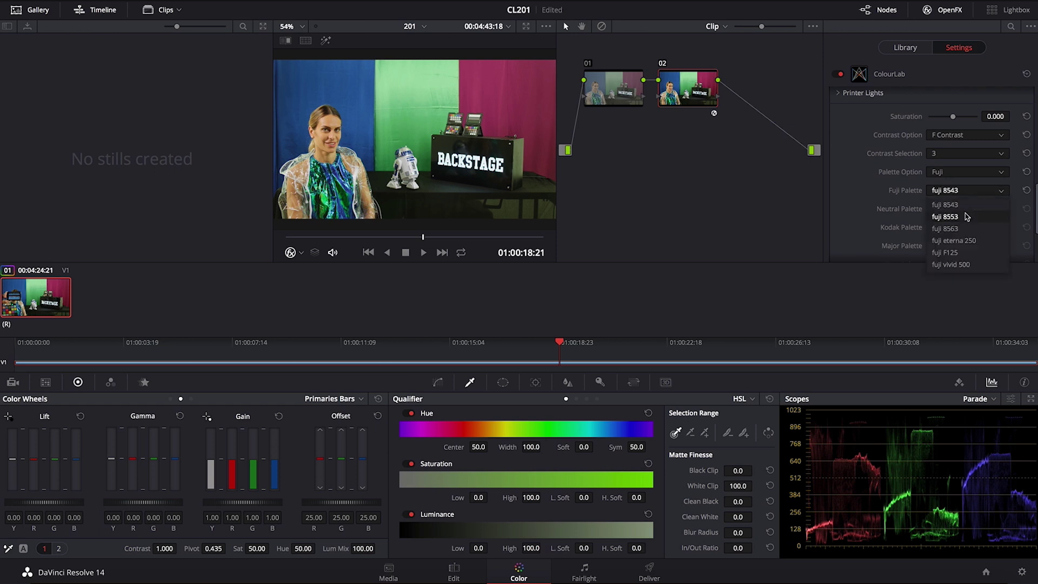
pyautogui.click(967, 217)
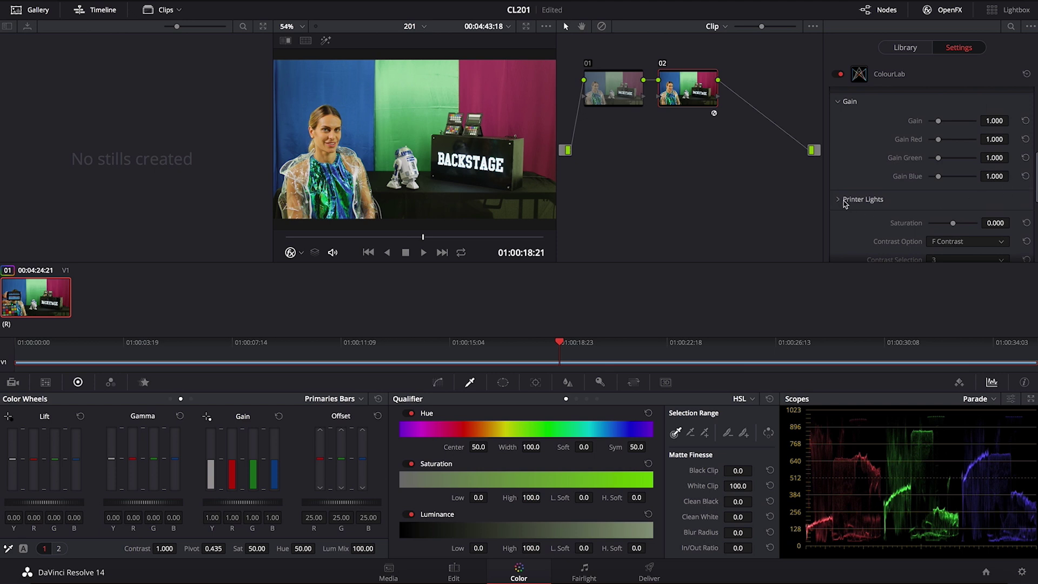
# Expand Printer Lights and set Red to -0.006 after trying -0.072 and resetting it
pyautogui.click(837, 201)
pyautogui.scroll(-1, 919, 178)
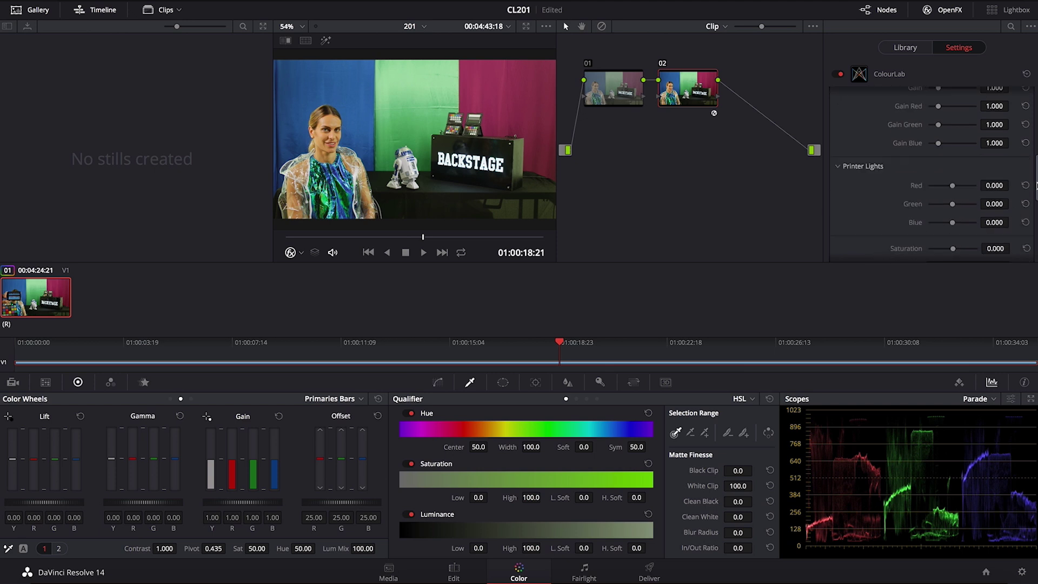
pyautogui.moveTo(1036, 185); pyautogui.dragTo(1036, 199)
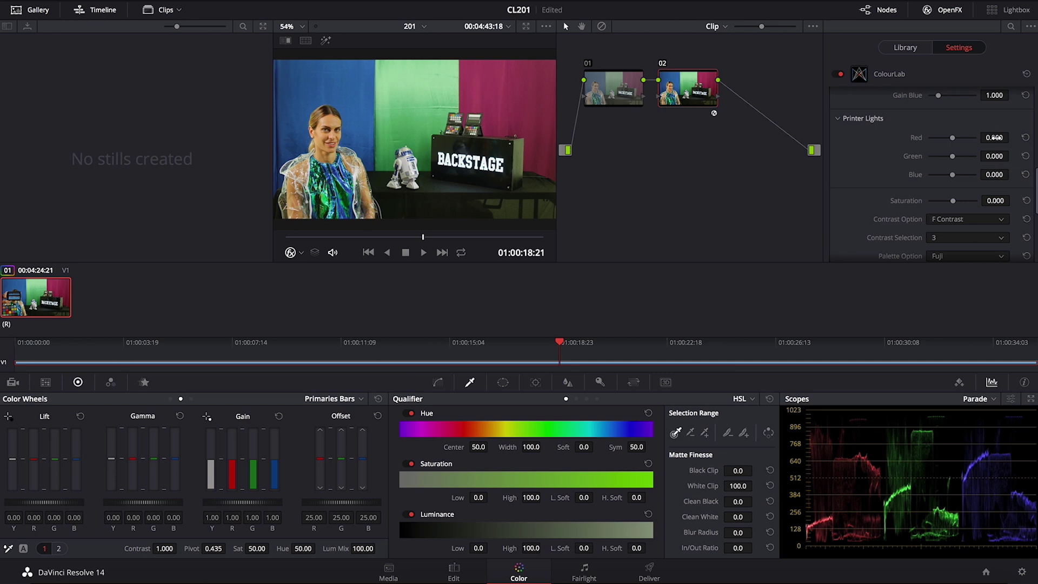
pyautogui.moveTo(993, 137); pyautogui.dragTo(981, 137)
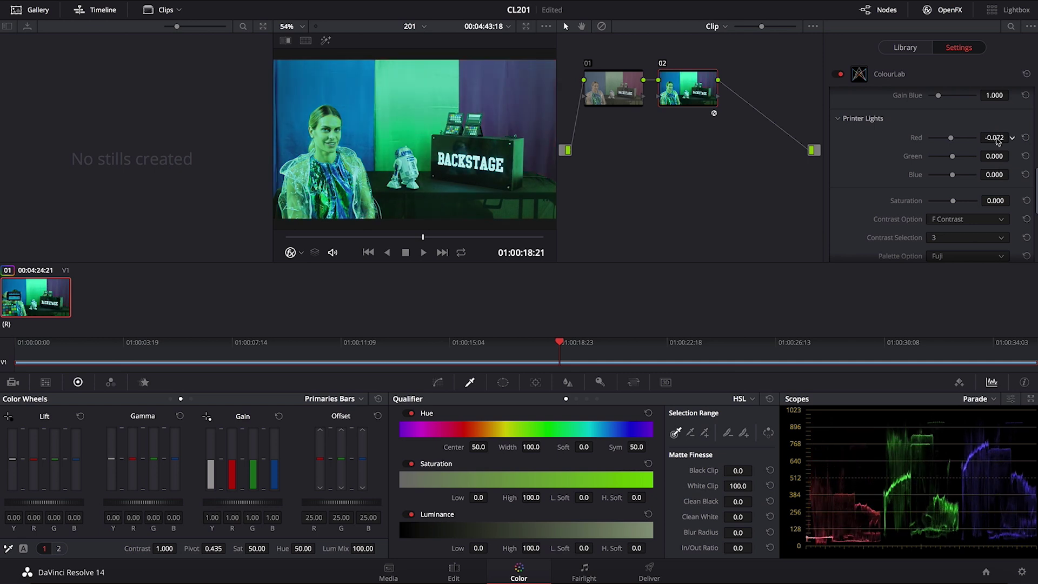
pyautogui.click(1026, 139)
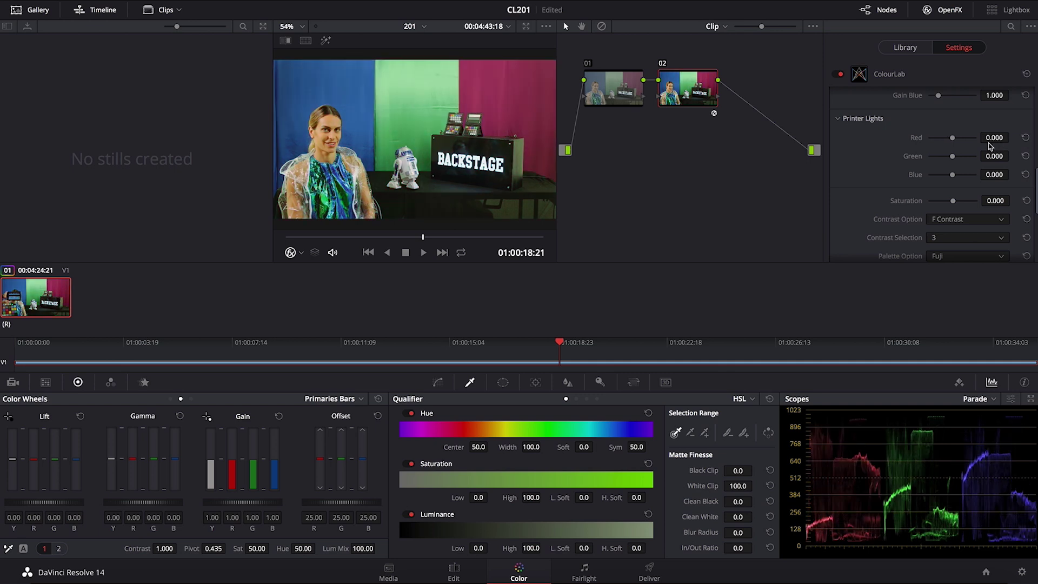
pyautogui.moveTo(993, 137); pyautogui.dragTo(1012, 137)
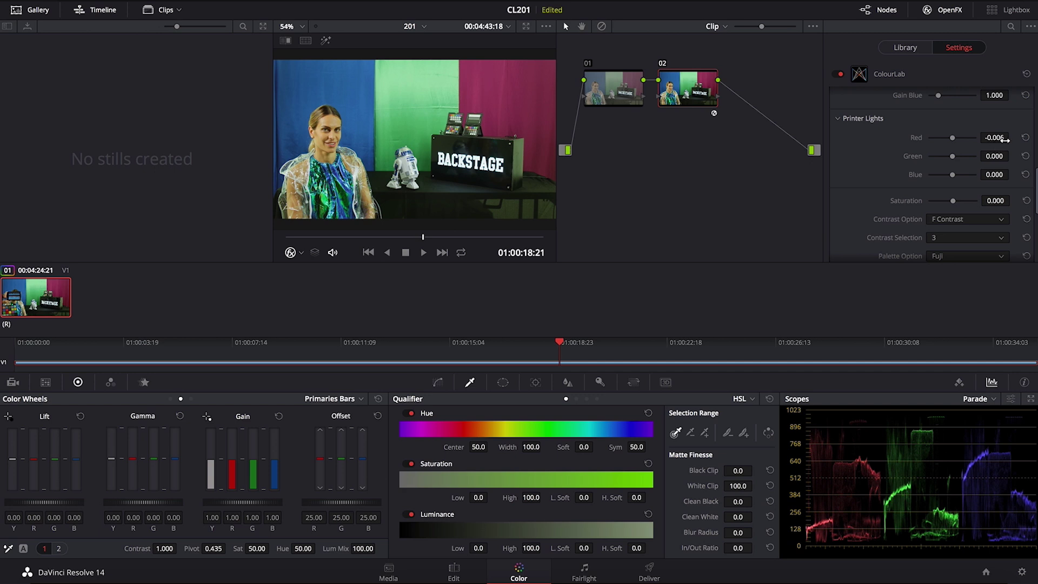
# Switch the Fuji stock to fuji 8563 and lower the Blue printer light to -0.007
pyautogui.scroll(-3, 1029, 200)
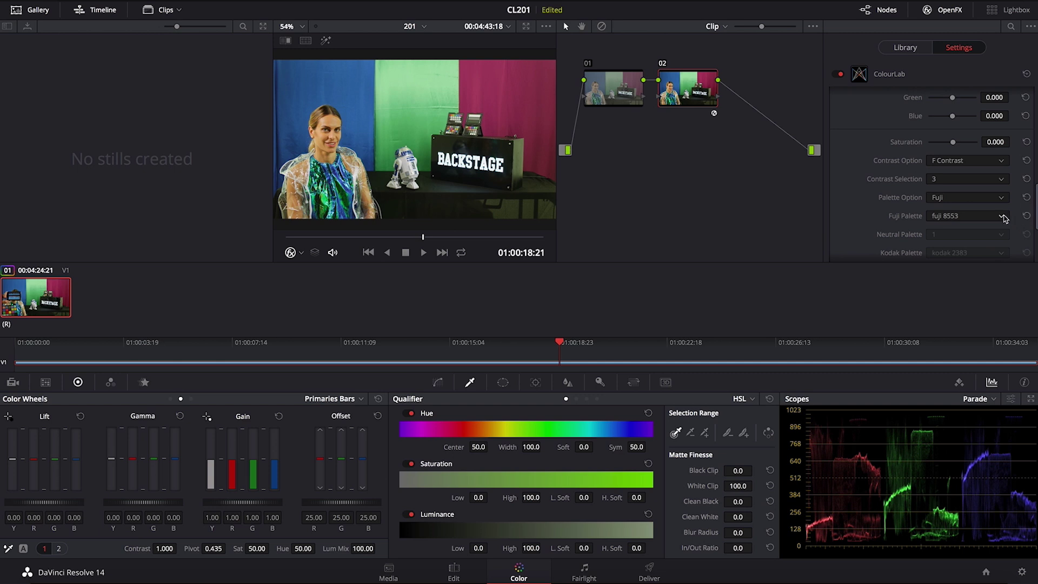
pyautogui.click(1002, 218)
pyautogui.click(969, 254)
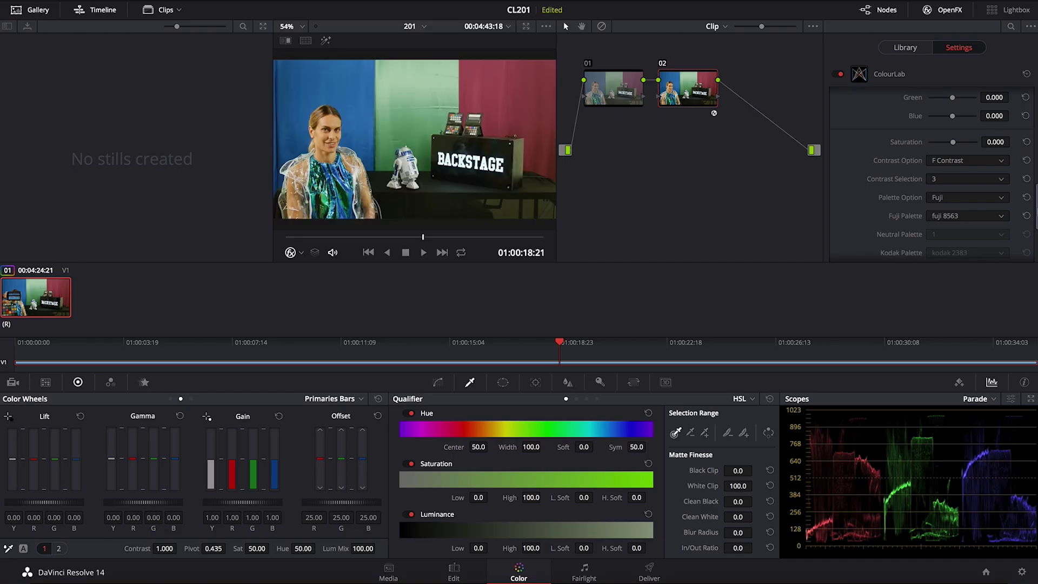
pyautogui.scroll(3, 990, 166)
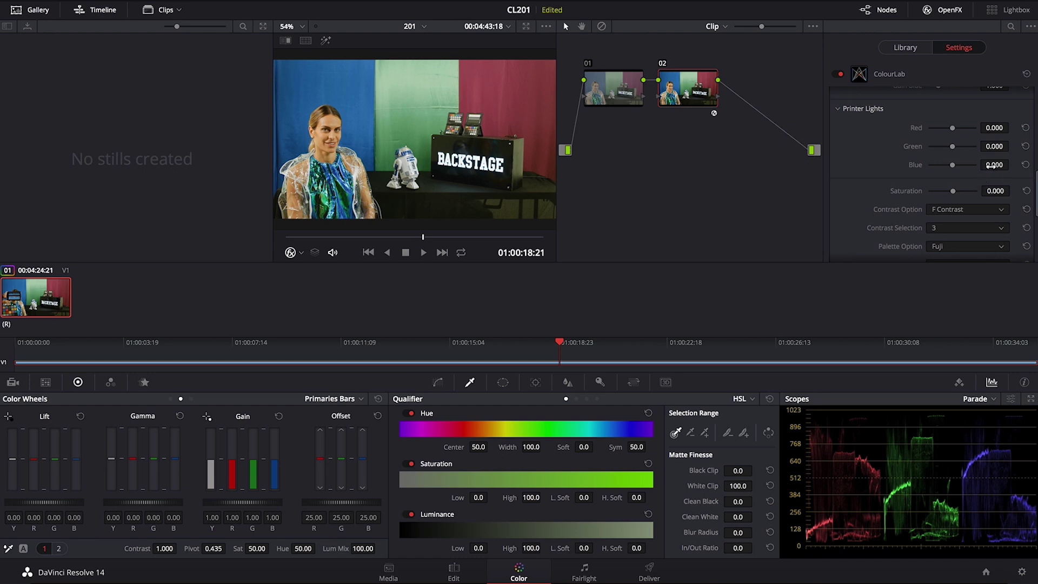
pyautogui.moveTo(991, 166); pyautogui.dragTo(987, 166)
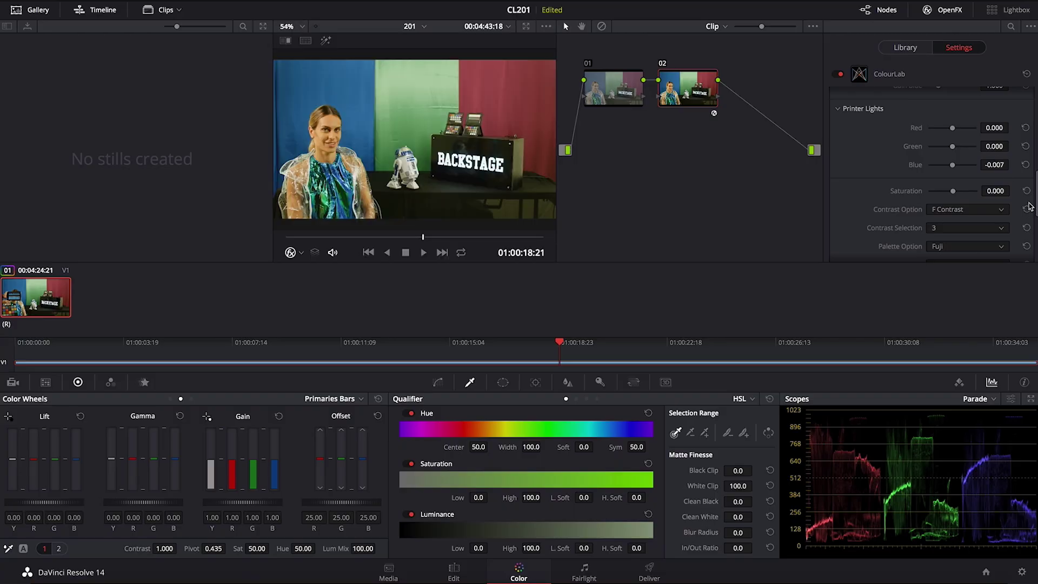
# Try fuji eterna 250, reset Blue to 0.000, then switch the stock to fuji vivid 500
pyautogui.scroll(-3, 1017, 208)
pyautogui.click(1002, 208)
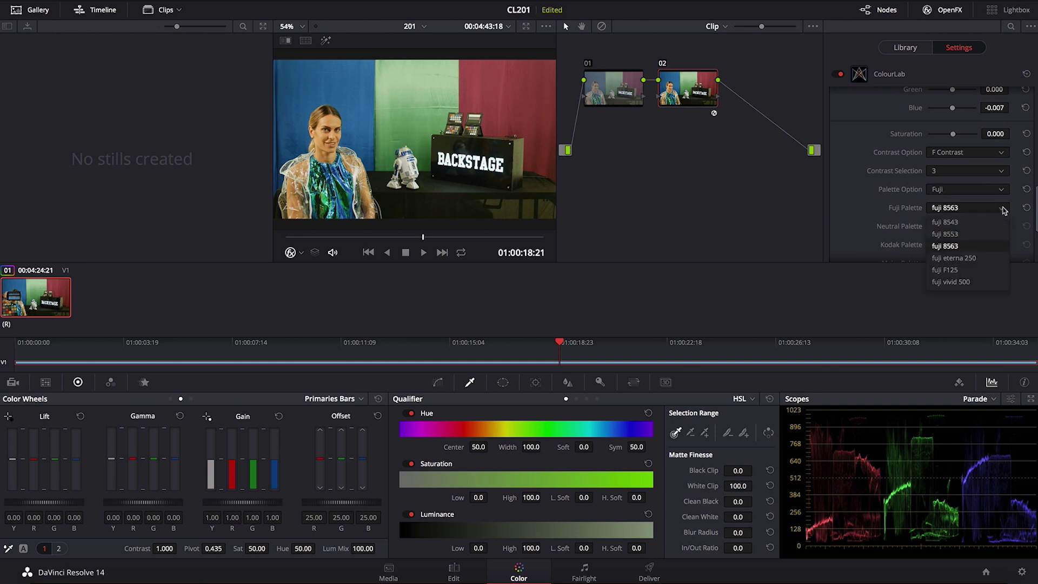
pyautogui.click(984, 259)
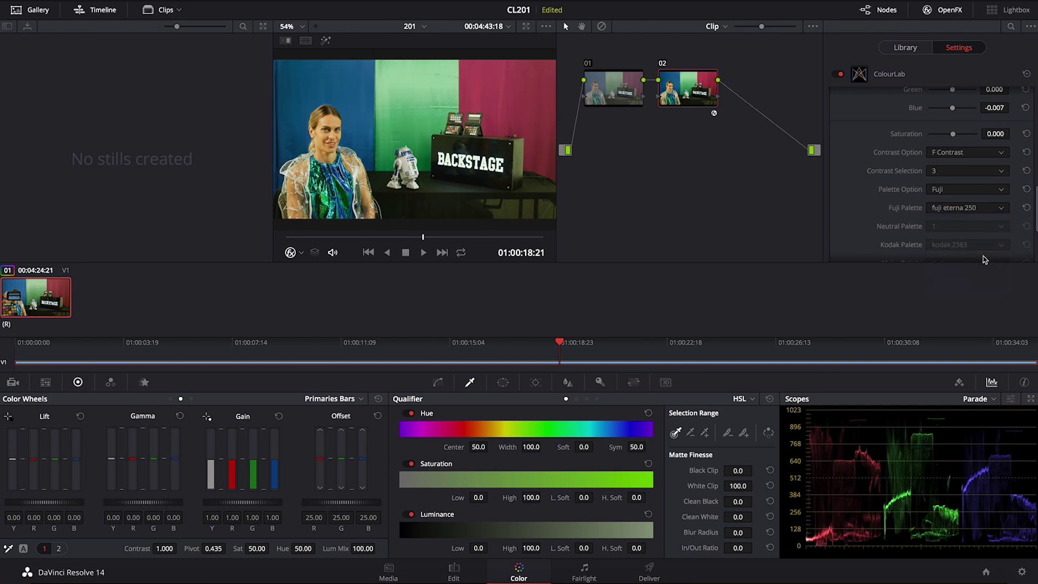
pyautogui.click(1025, 110)
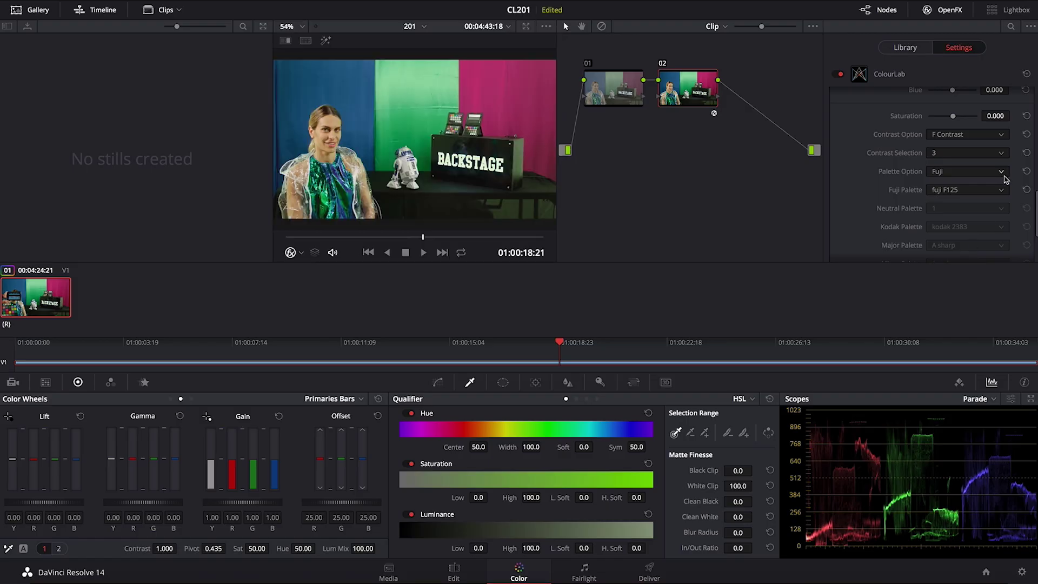
pyautogui.click(1001, 190)
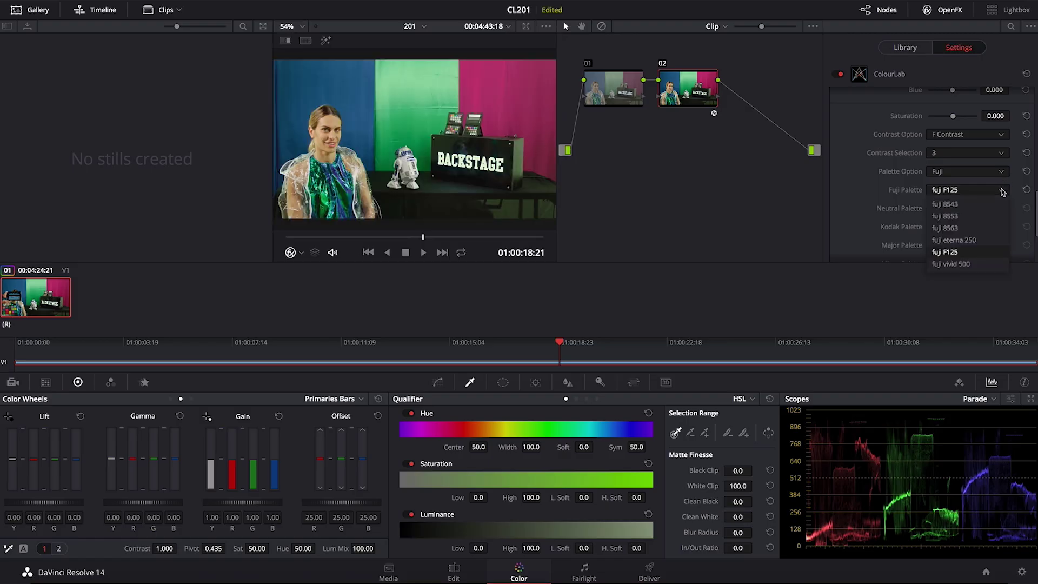
pyautogui.click(966, 265)
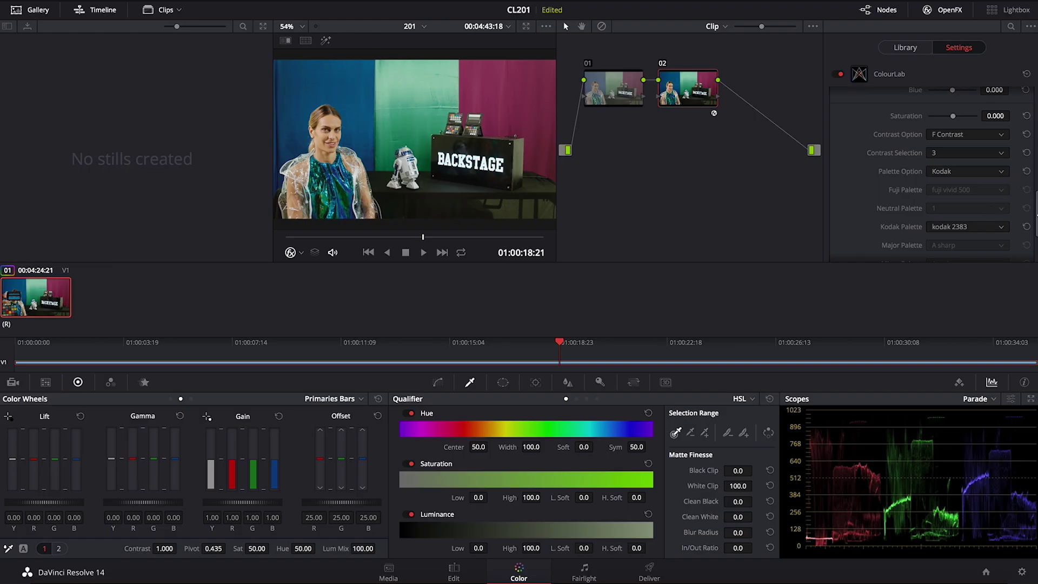
# Try the kodak 2393 stock, then settle on kodak 3514
pyautogui.scroll(5, 930, 173)
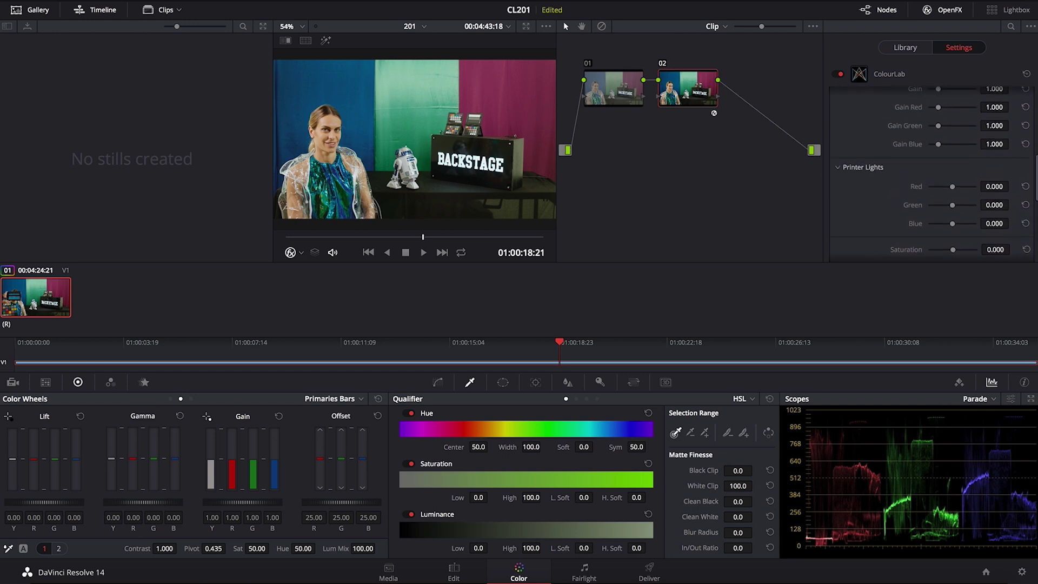
pyautogui.moveTo(1036, 173); pyautogui.dragTo(1036, 237)
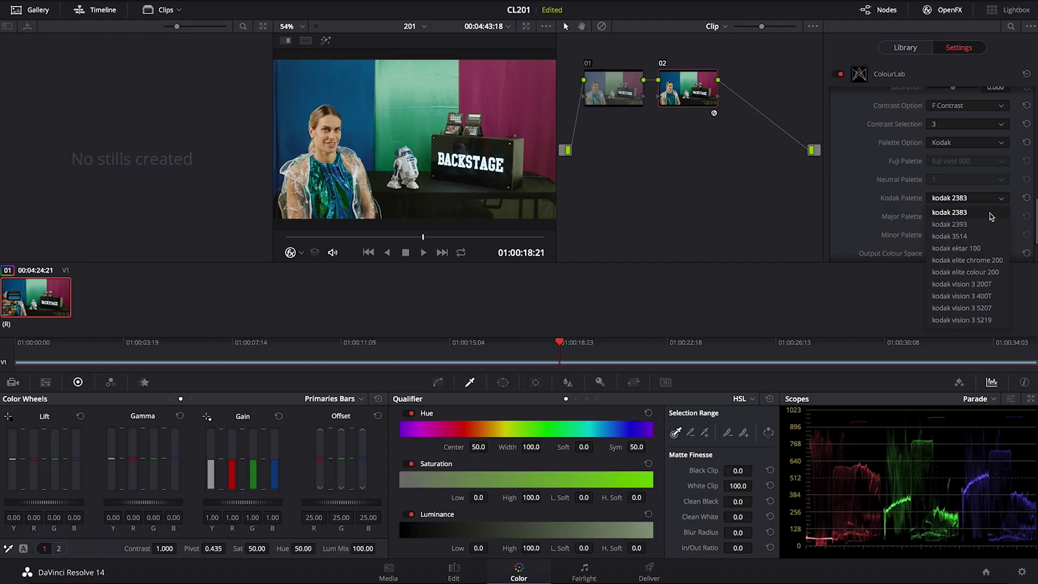
pyautogui.click(987, 223)
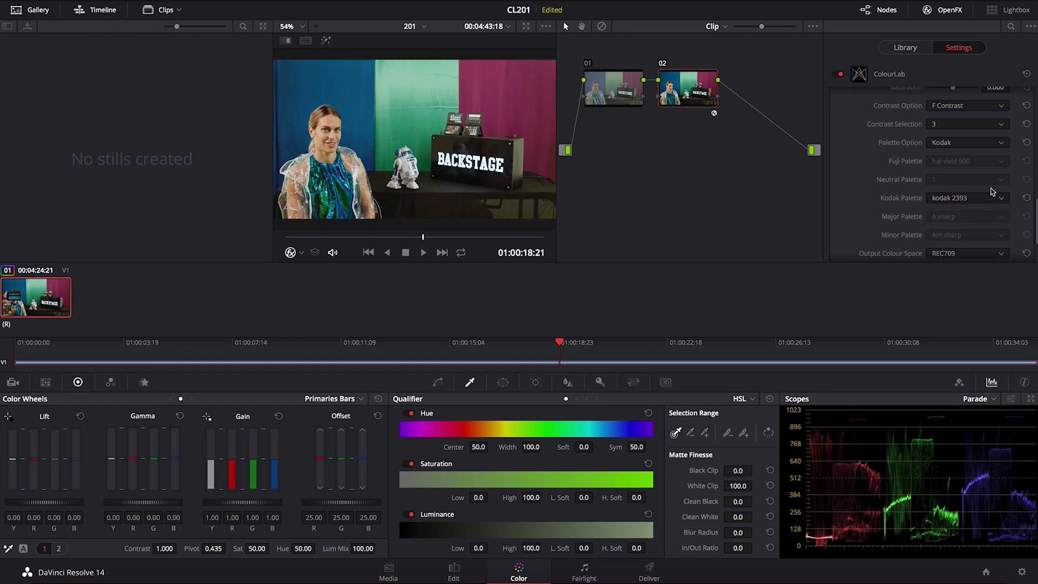
pyautogui.moveTo(1036, 225); pyautogui.dragTo(1036, 194)
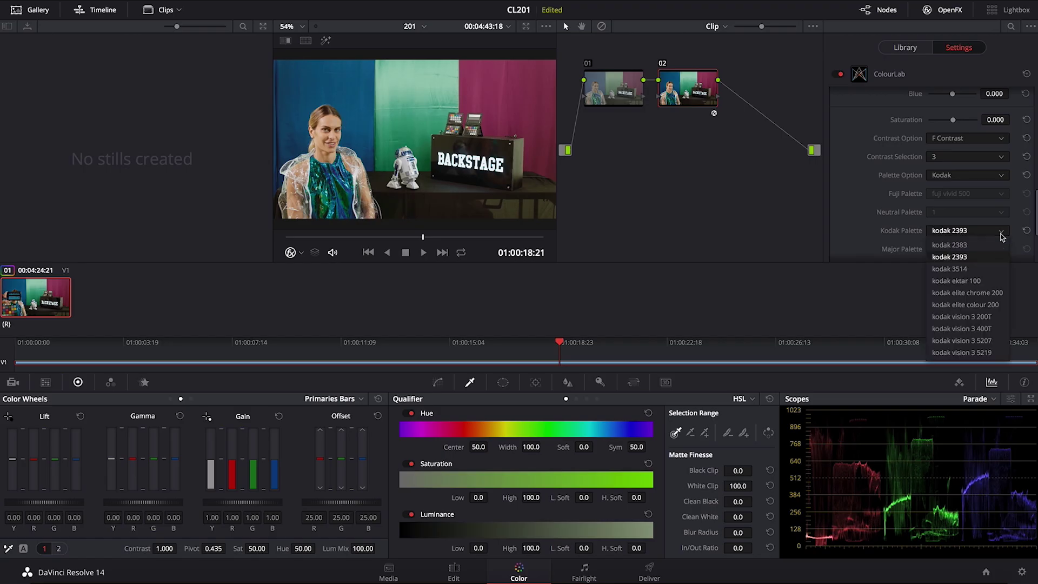
pyautogui.click(983, 270)
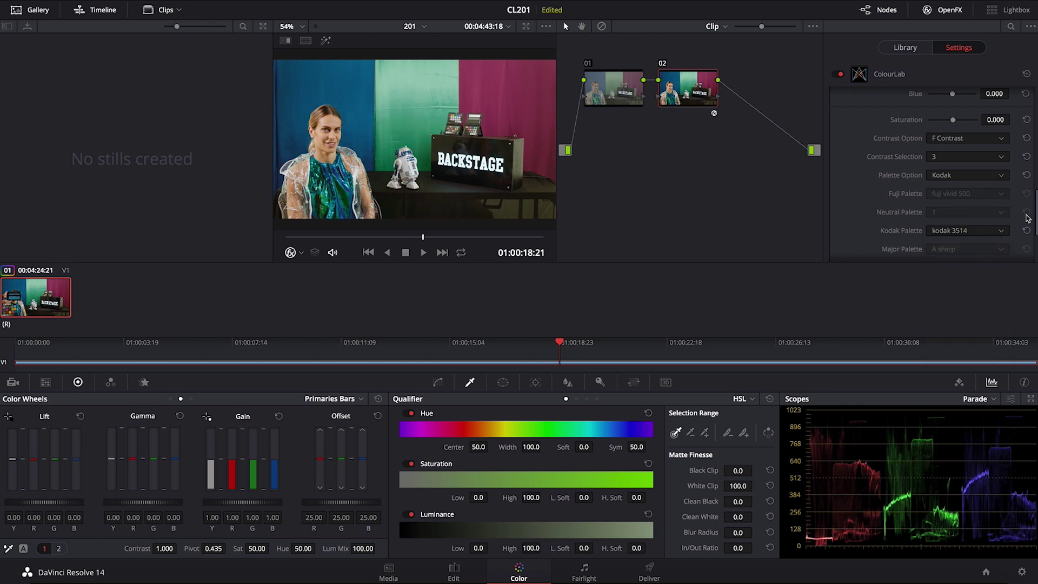
# Audition kodak ektar 100, elite chrome 200 and elite colour 200, then choose kodak vision 3 200T
pyautogui.click(1007, 237)
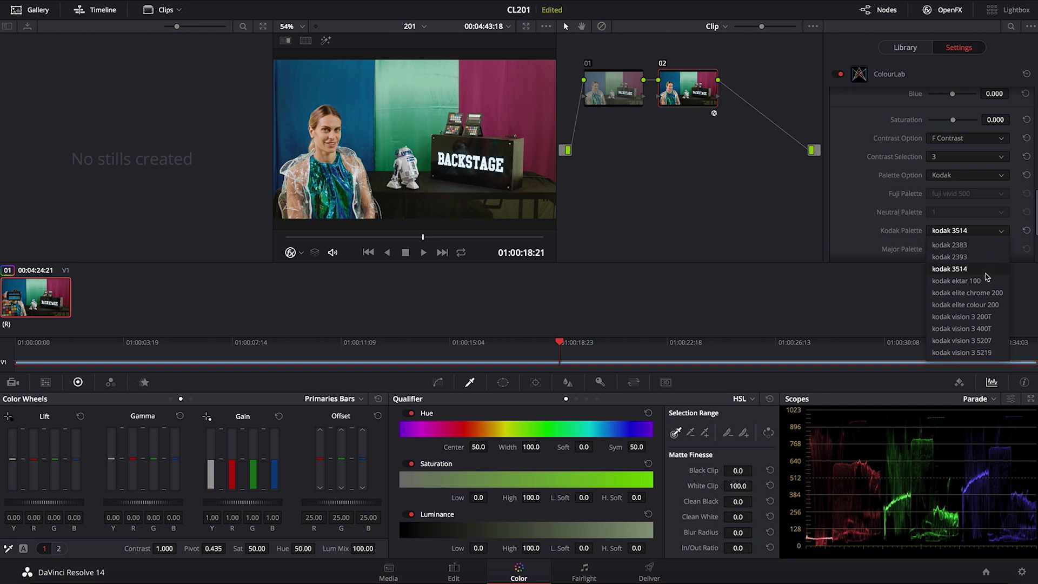
pyautogui.click(982, 282)
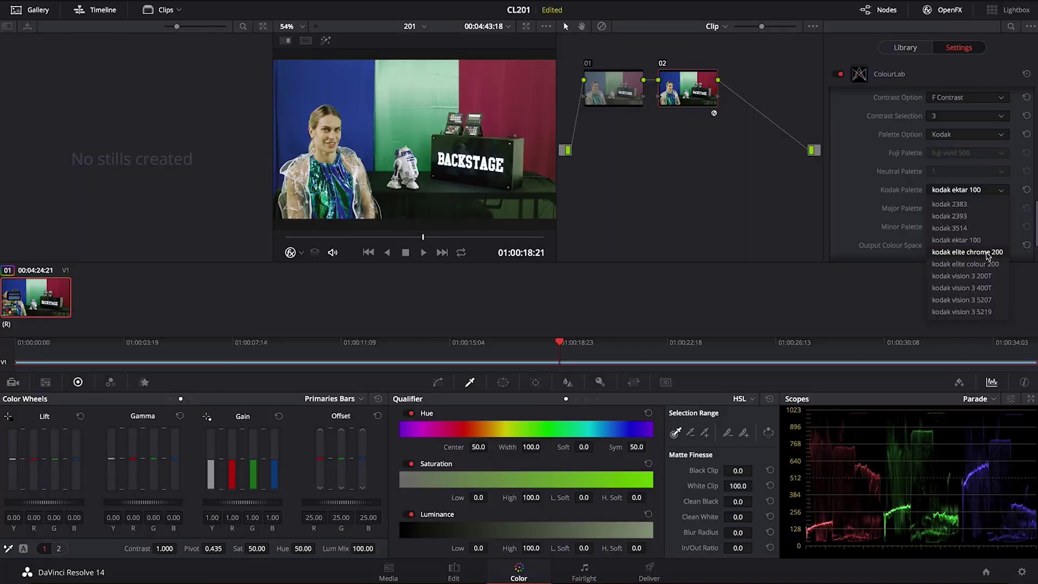
pyautogui.click(987, 252)
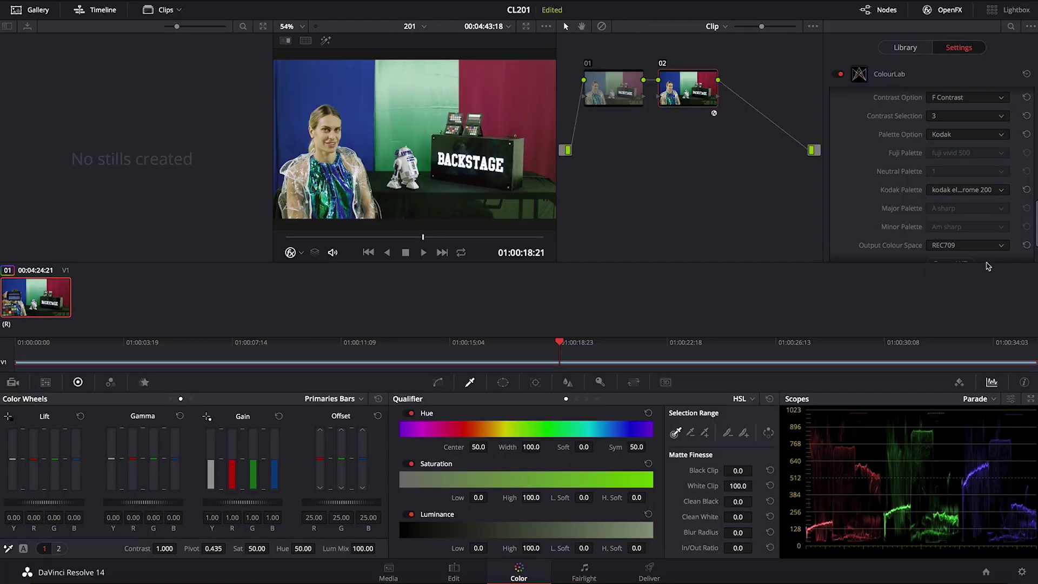
pyautogui.click(997, 194)
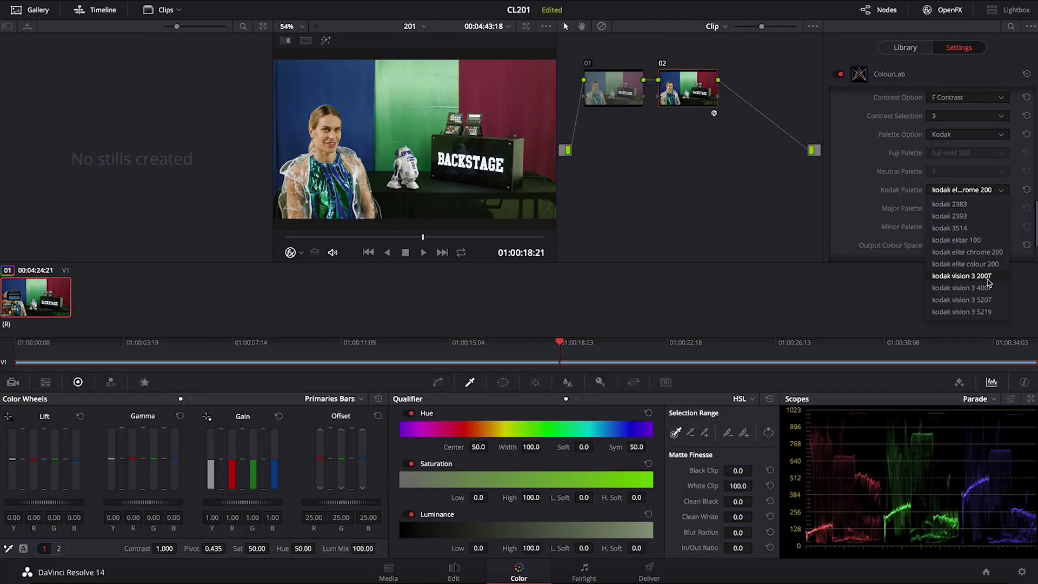
pyautogui.click(989, 243)
pyautogui.click(984, 192)
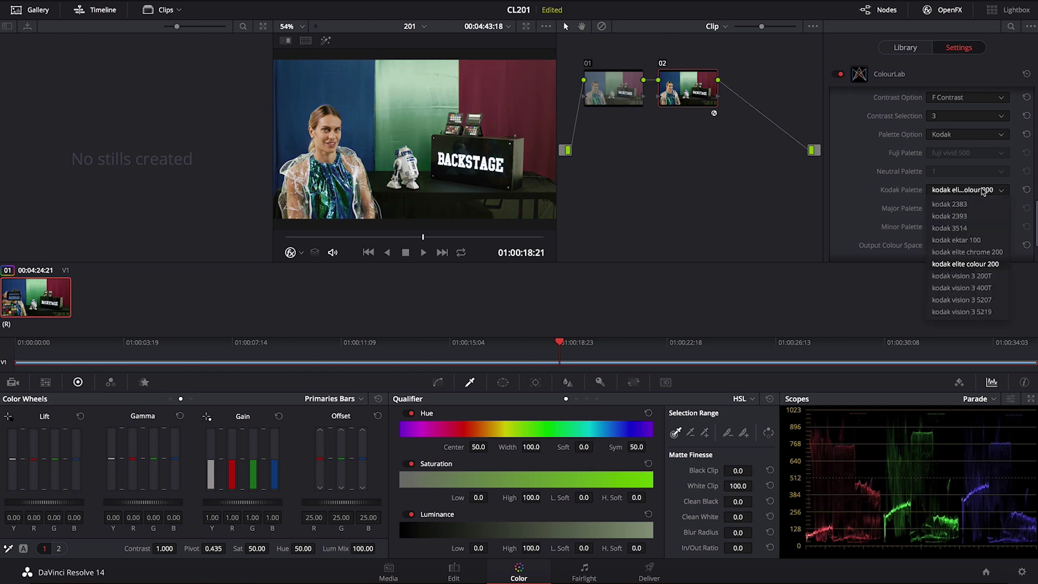
pyautogui.click(983, 252)
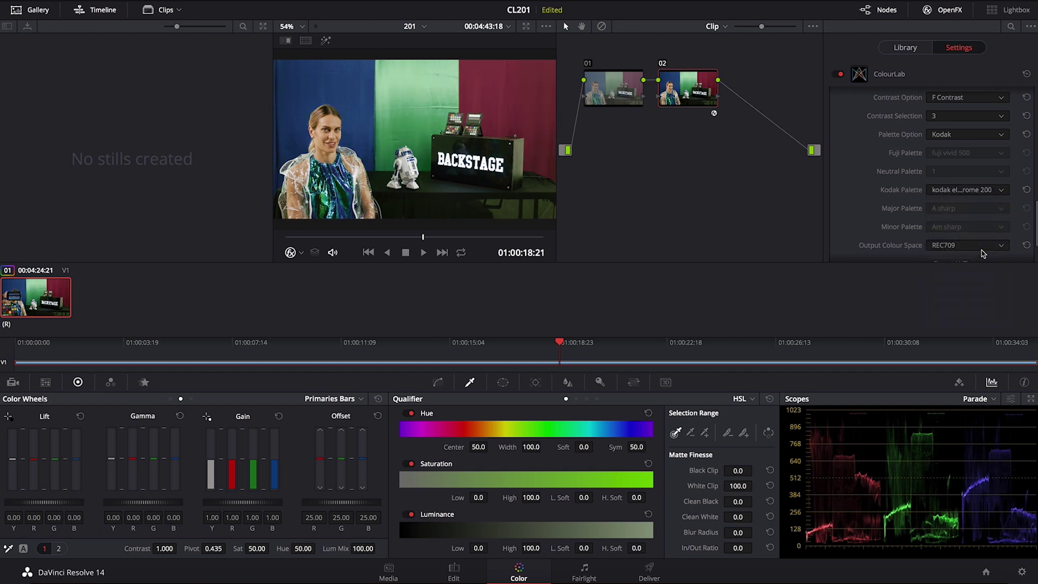
pyautogui.click(978, 192)
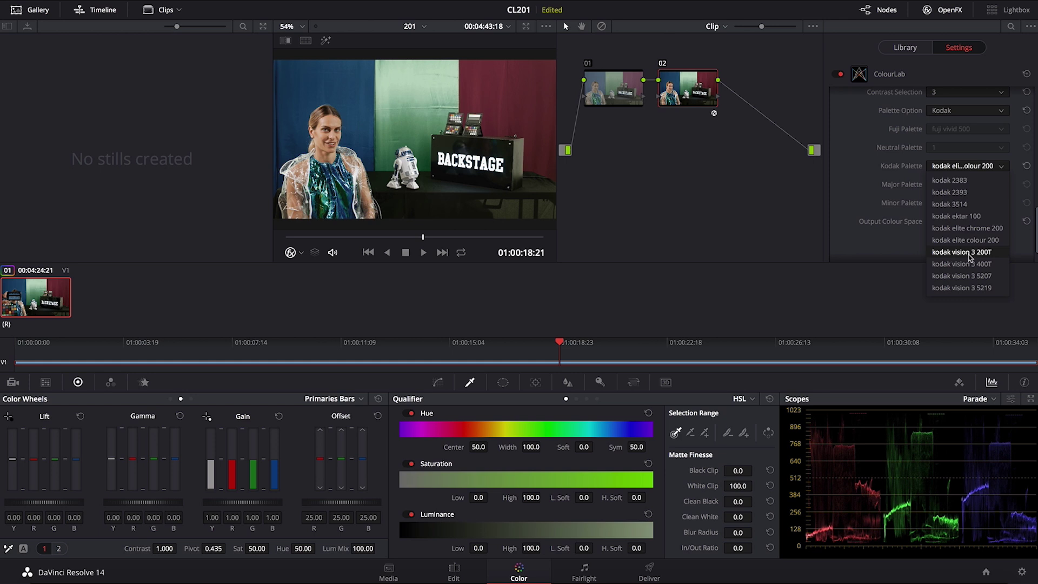
pyautogui.click(976, 254)
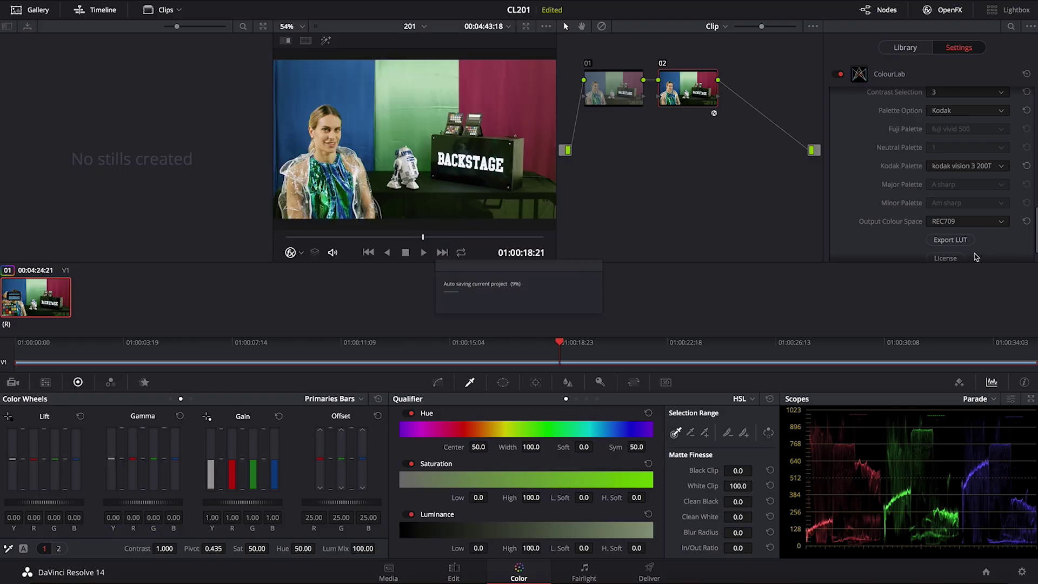
# Check the clip at two moments, then step the Red printer light up to 0.009
pyautogui.click(443, 236)
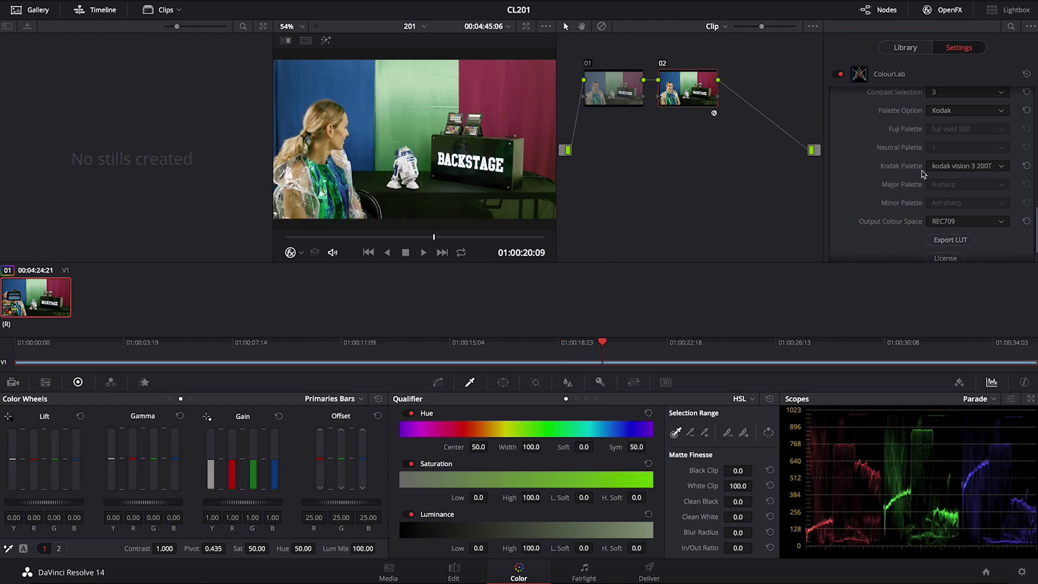
pyautogui.scroll(5, 929, 173)
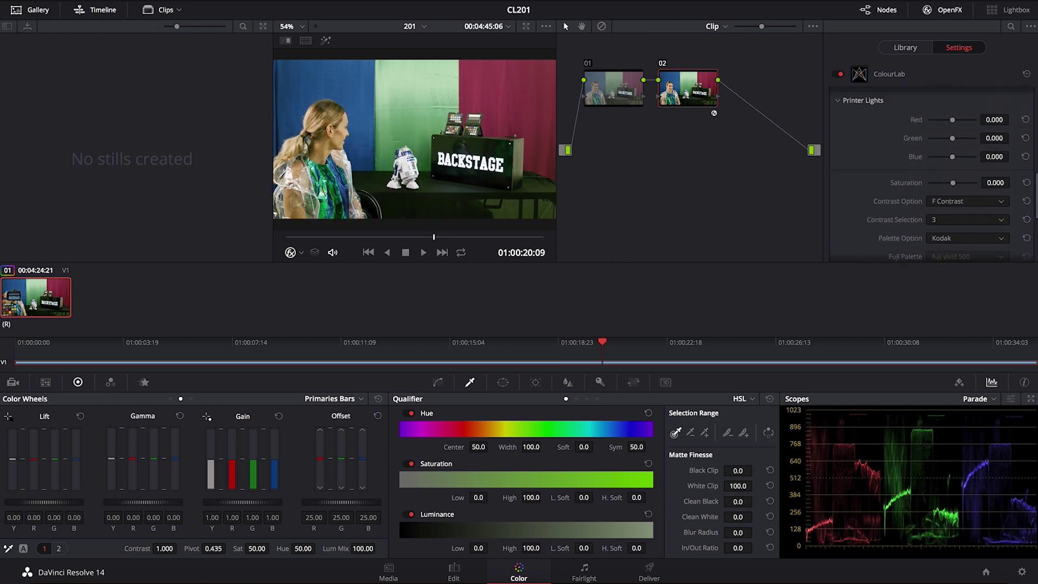
pyautogui.scroll(-1, 940, 173)
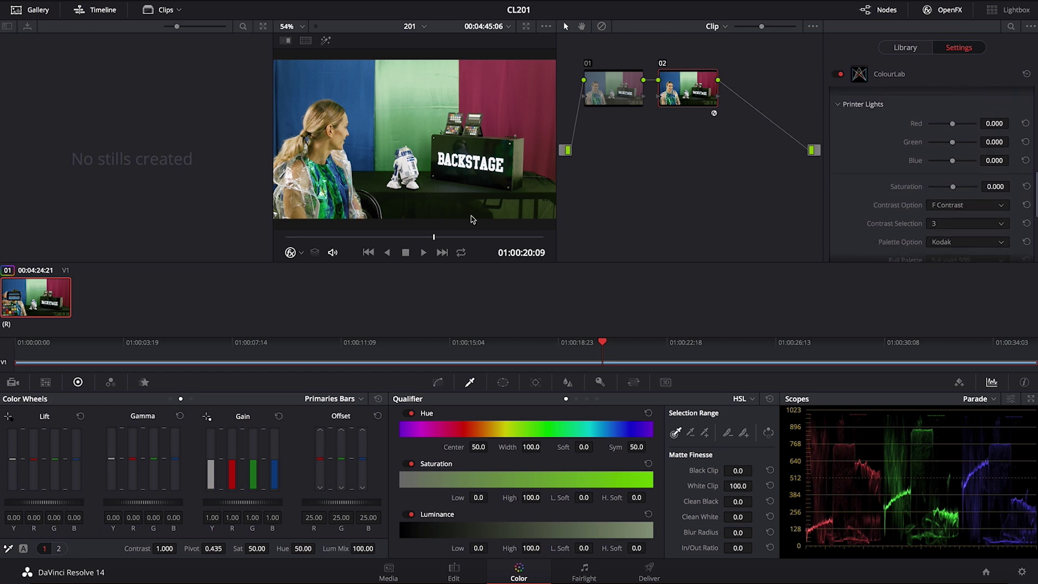
pyautogui.click(373, 237)
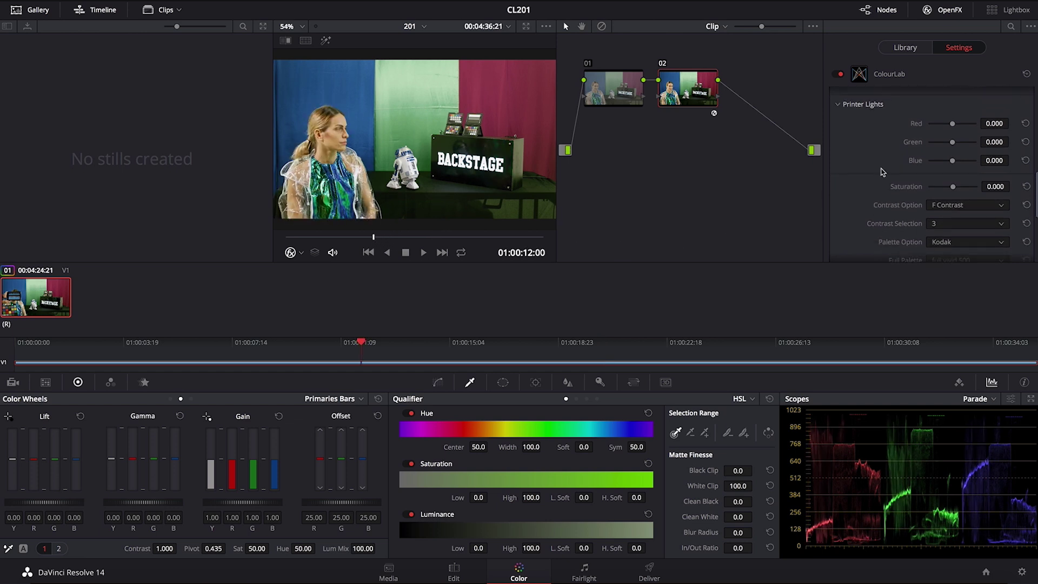
pyautogui.click(1012, 123)
pyautogui.click(1012, 123)
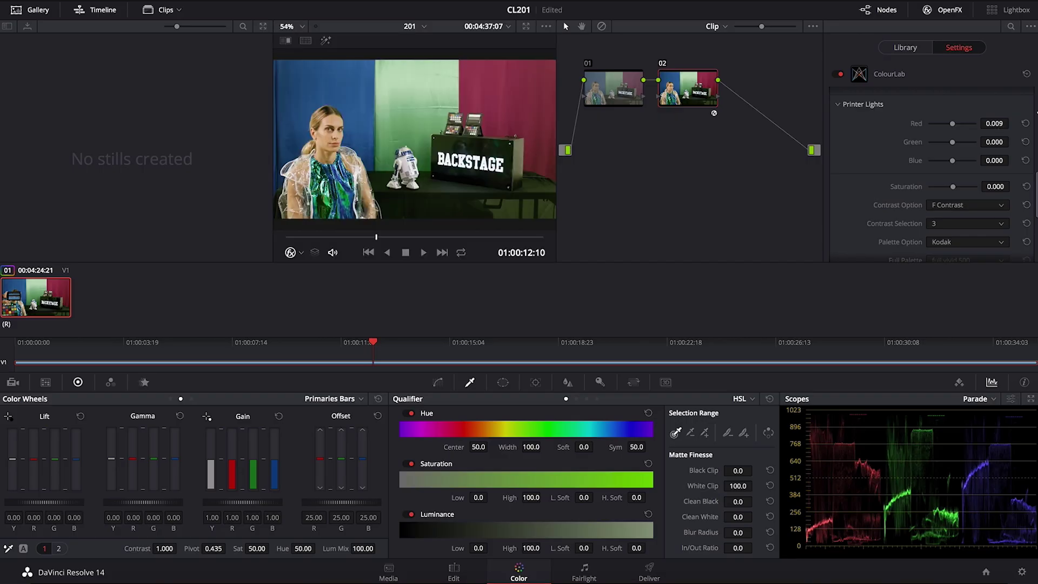
# Audition kodak vision 3 400T and 5207, then settle on kodak vision 3 5219
pyautogui.scroll(-5, 1027, 162)
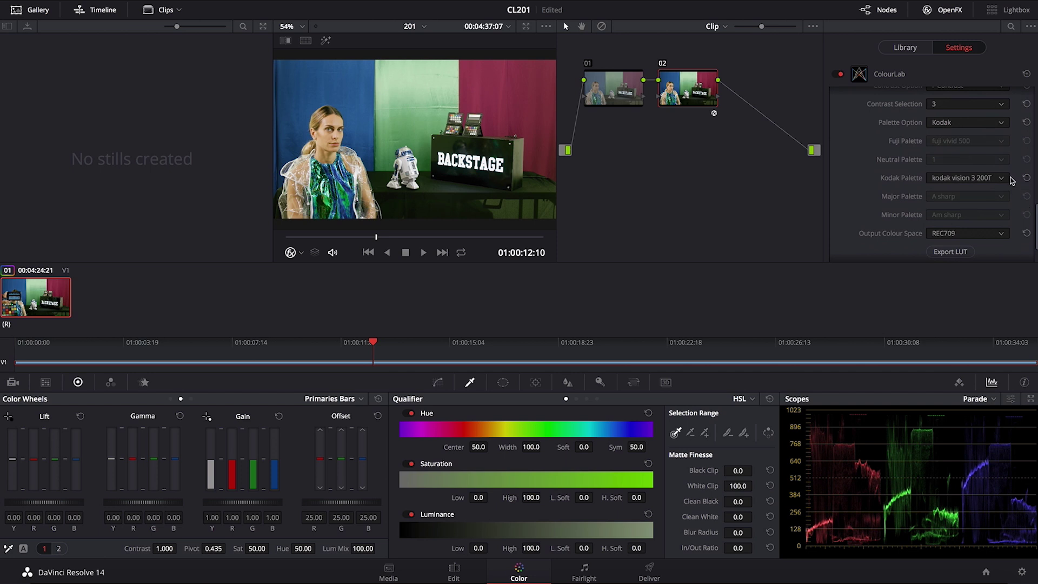
pyautogui.click(1004, 180)
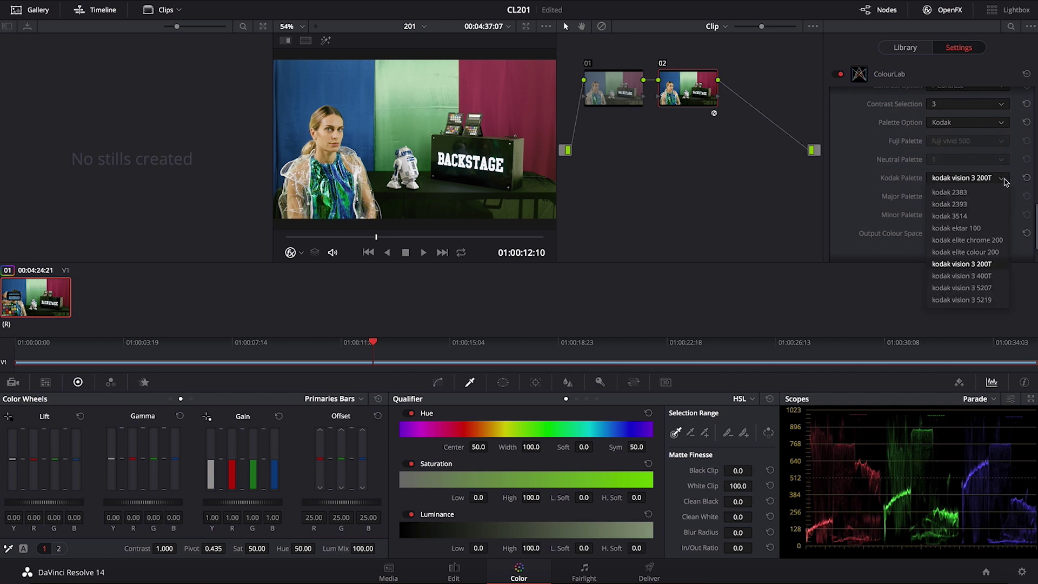
pyautogui.click(982, 280)
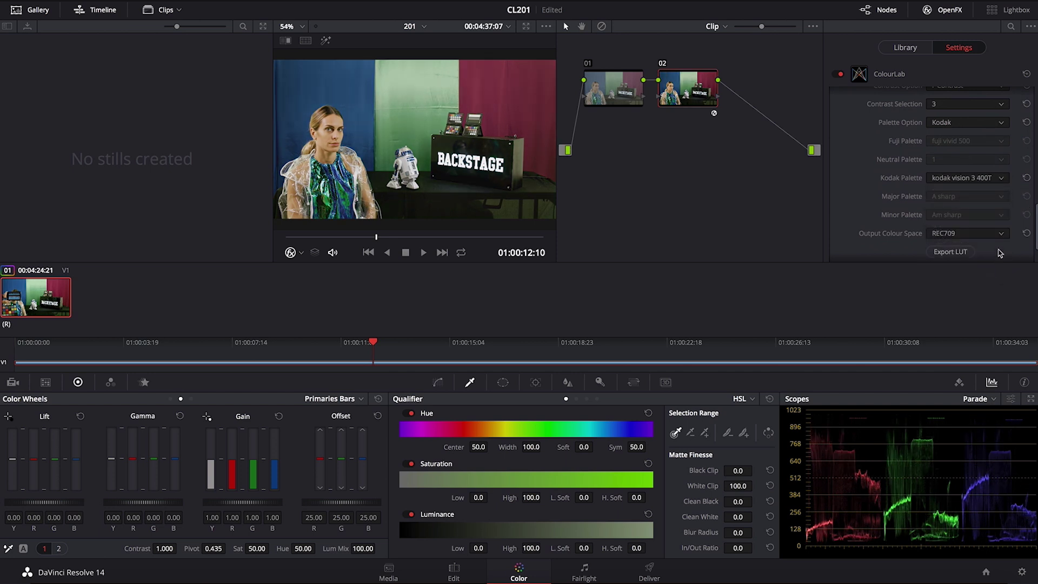
pyautogui.click(1004, 180)
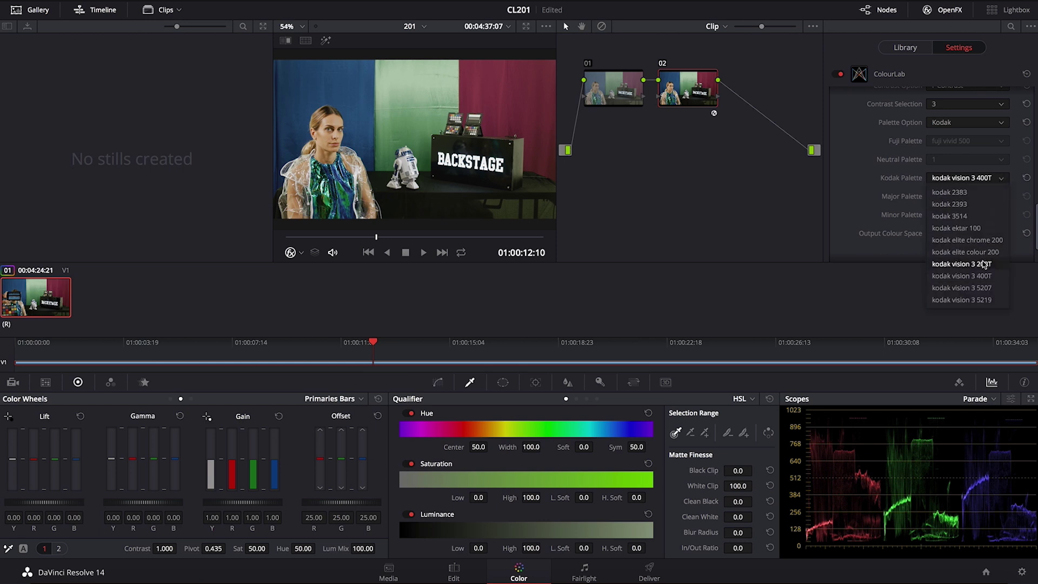
pyautogui.click(981, 289)
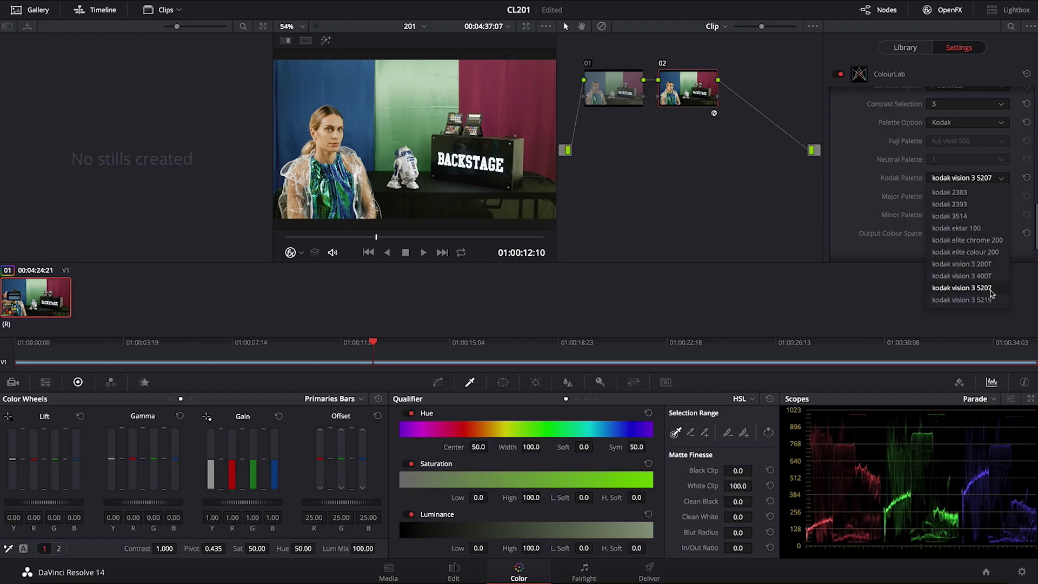
pyautogui.click(989, 302)
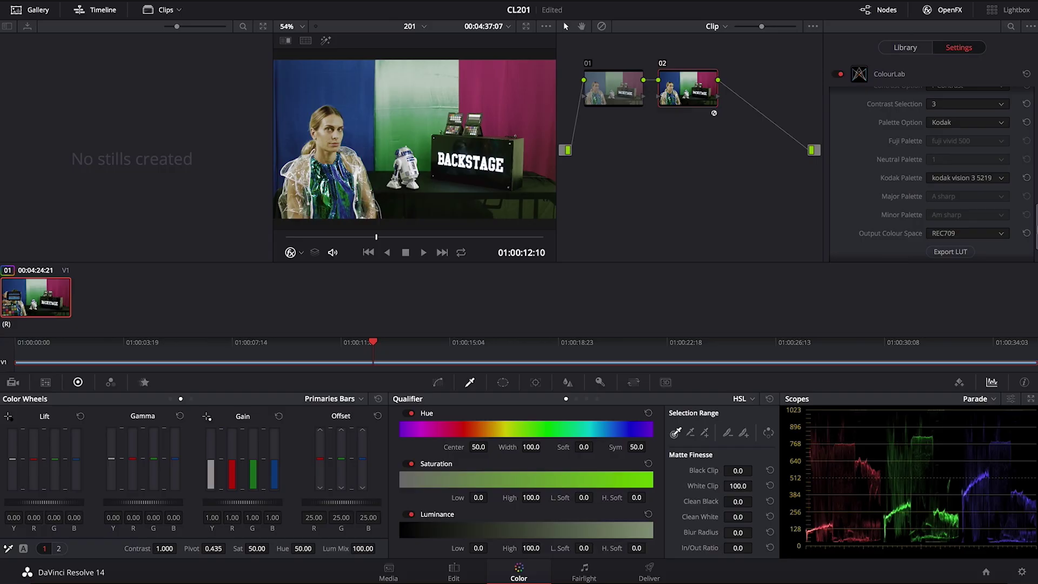
# Lower ColourLab Saturation to -0.013 and the Green printer light to -0.009
pyautogui.scroll(2, 989, 149)
pyautogui.moveTo(988, 149); pyautogui.dragTo(1011, 149)
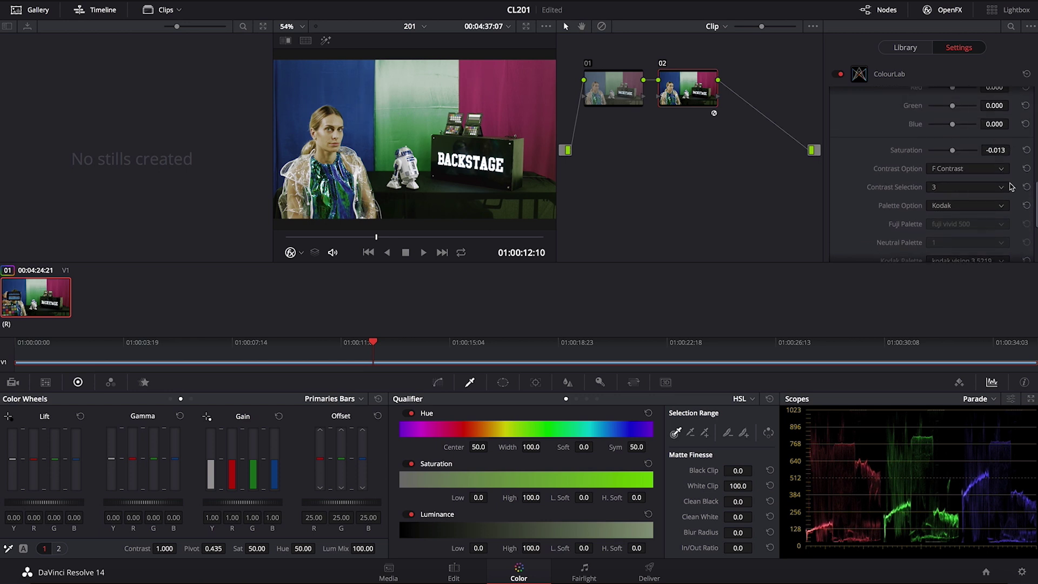
pyautogui.scroll(1, 1016, 162)
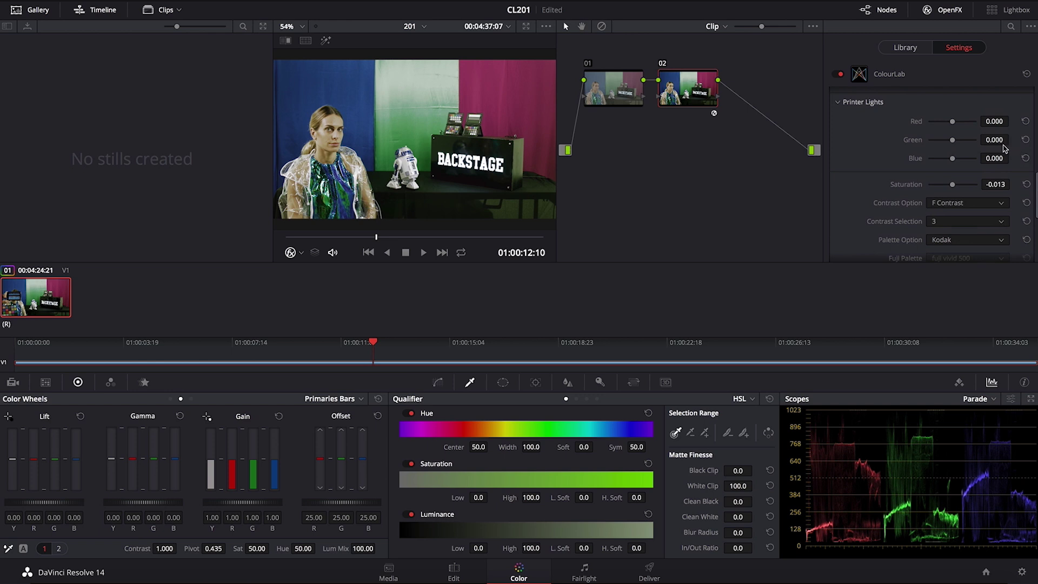
pyautogui.moveTo(1014, 139); pyautogui.dragTo(1011, 140)
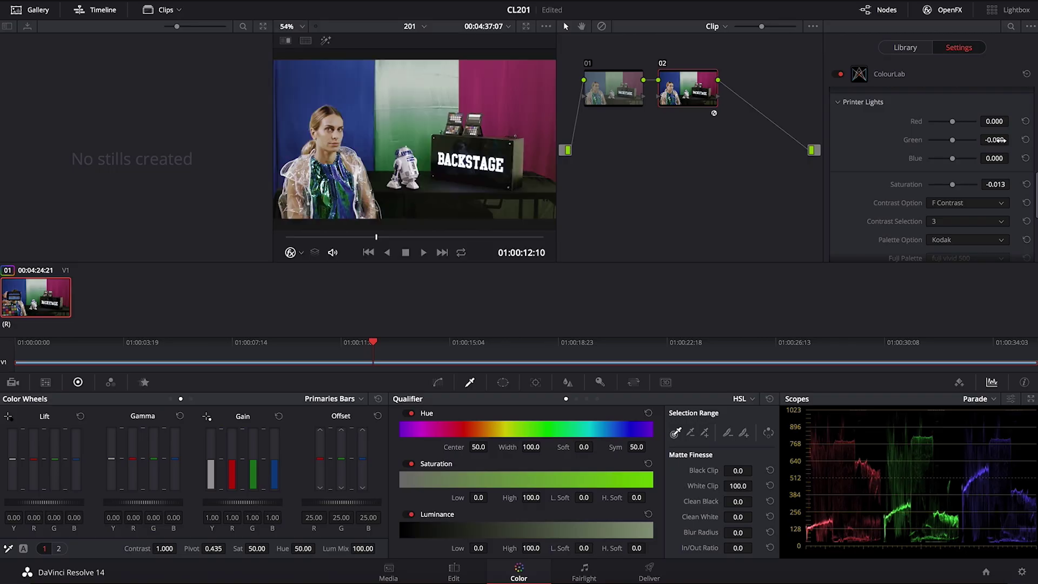
pyautogui.moveTo(1036, 203)
pyautogui.mouseDown()
pyautogui.moveTo(1033, 151)
pyautogui.moveTo(1034, 222)
pyautogui.mouseUp()
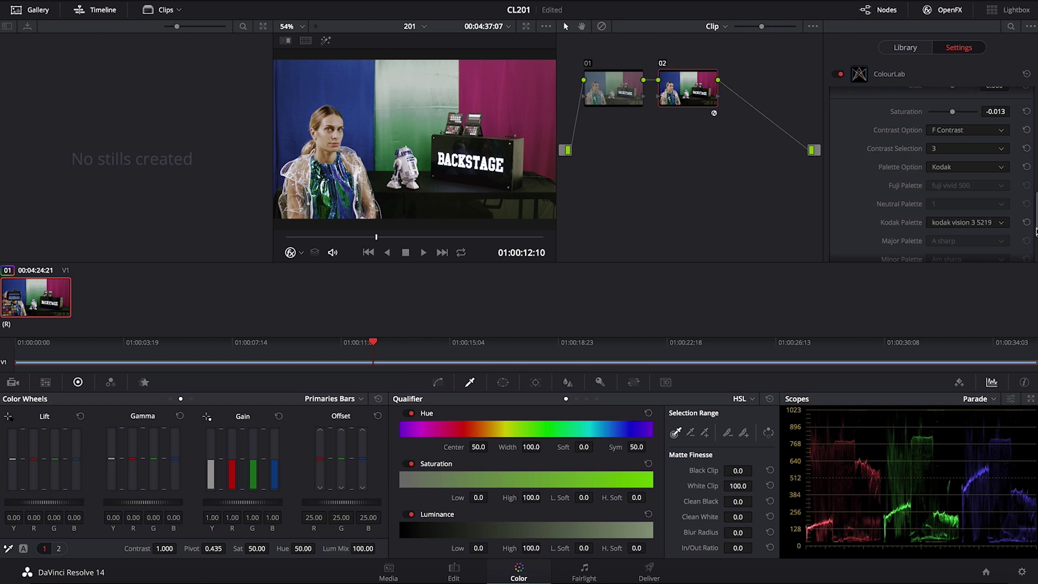
pyautogui.scroll(3, 1006, 186)
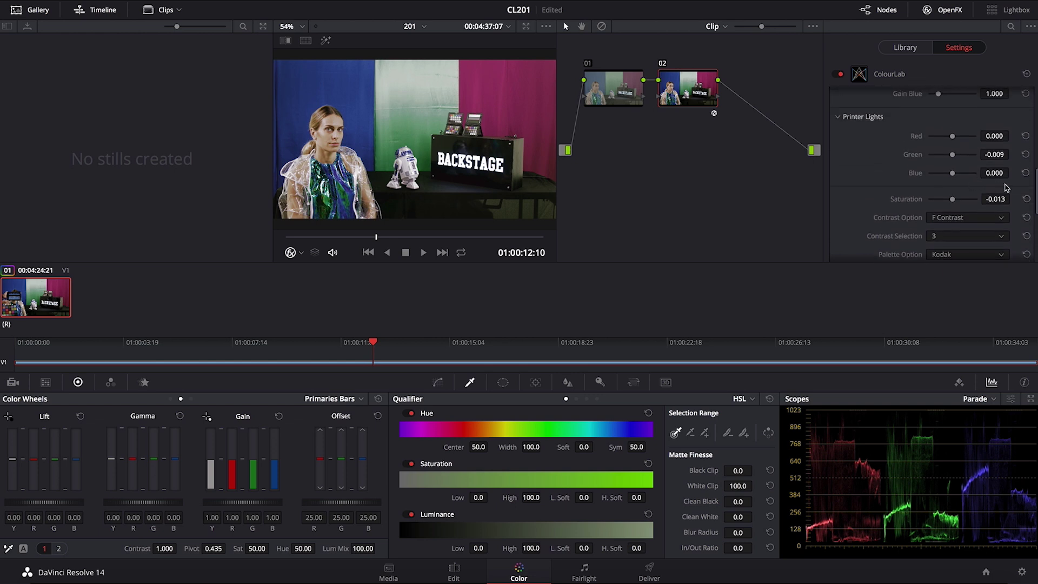